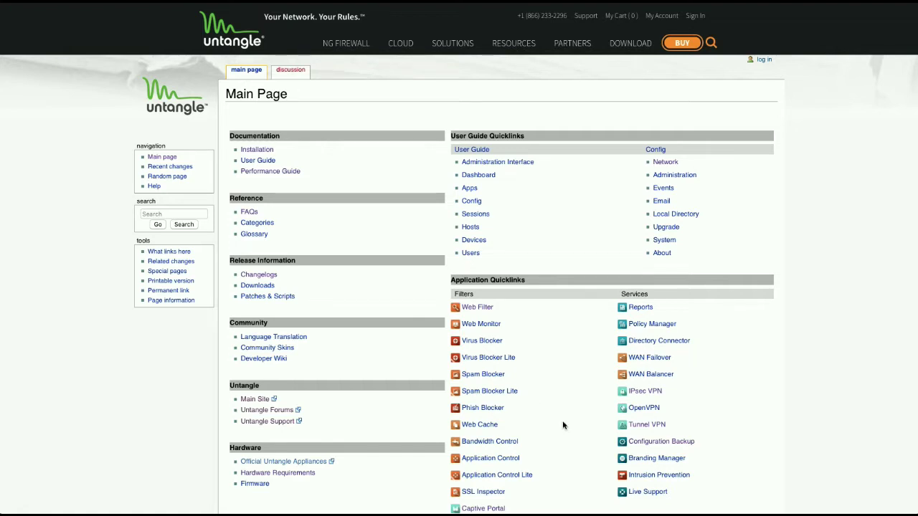
Open the Changelogs page from the wiki's Release Information list.
{"action": "left_click", "coordinate": [253, 277]}
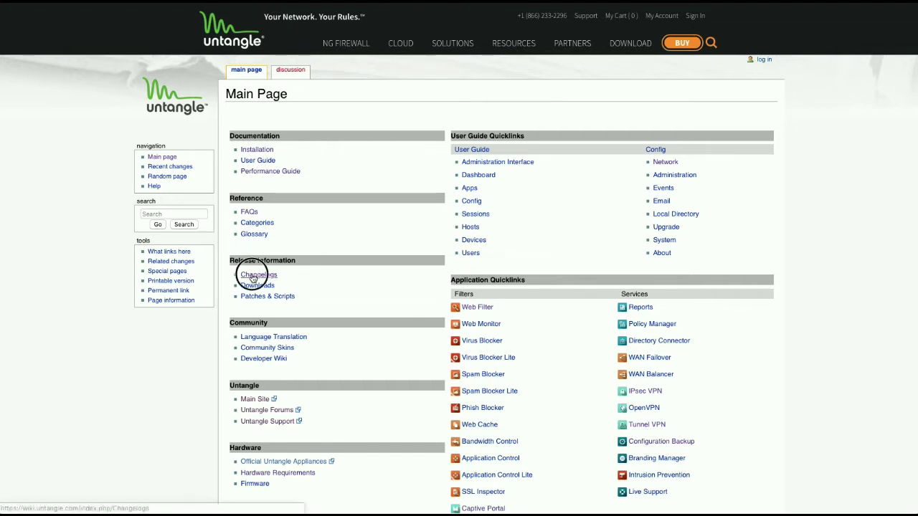
Open the 14.1.0 Changelog and highlight its Overview, New Intrusion Prevention and Rules and Signatures passages.
{"action": "left_click", "coordinate": [264, 237]}
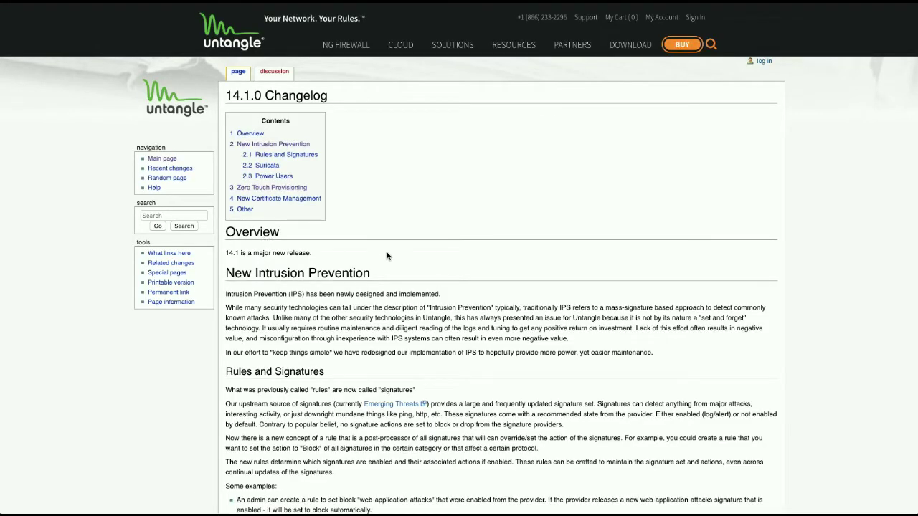
{"action": "left_click_drag", "start_coordinate": [311, 253], "coordinate": [229, 254]}
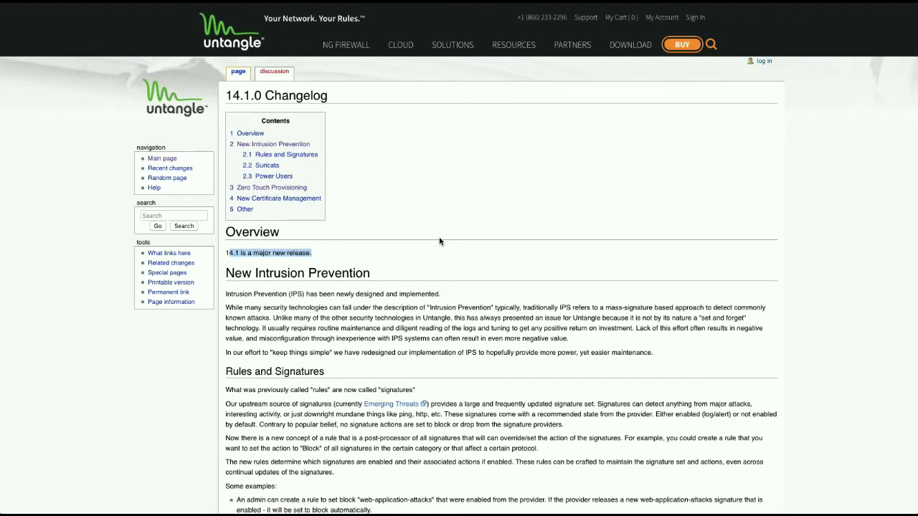
{"action": "scroll", "coordinate": [451, 243], "scroll_direction": "down", "scroll_amount": 2}
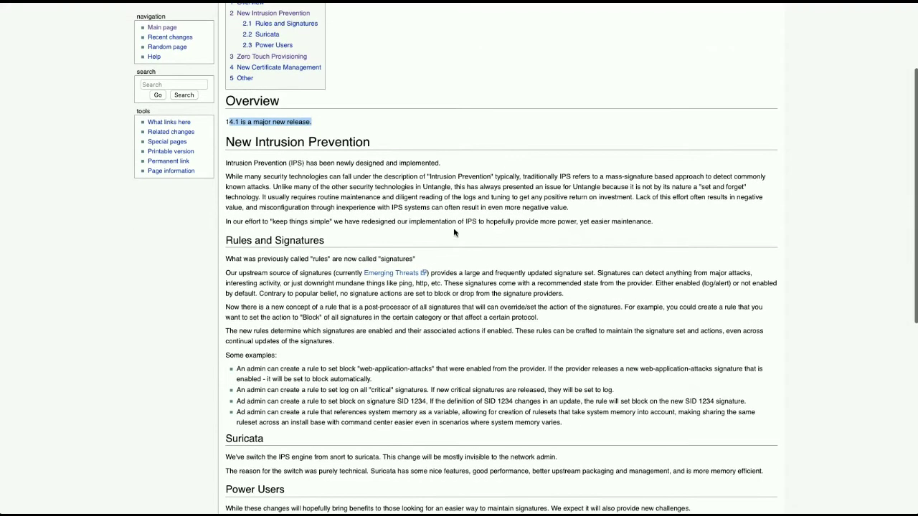
{"action": "left_click_drag", "start_coordinate": [378, 142], "coordinate": [228, 141]}
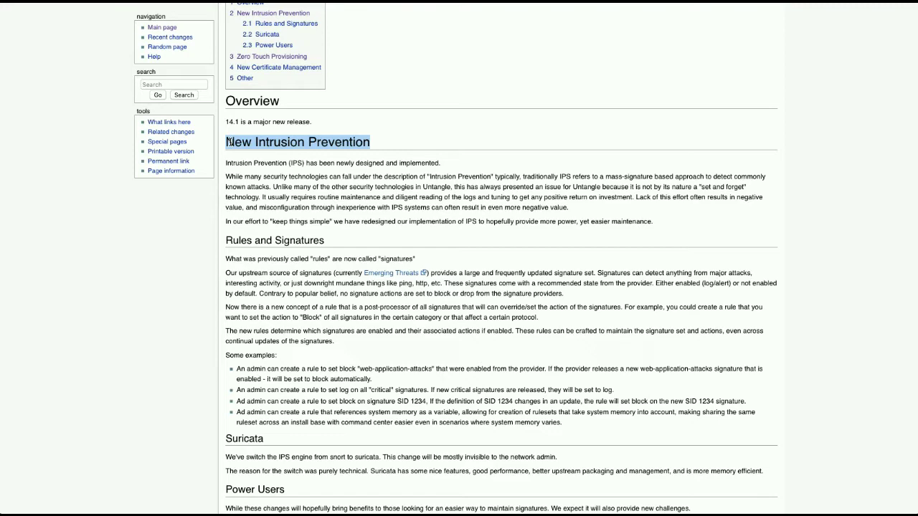
{"action": "scroll", "coordinate": [280, 338], "scroll_direction": "down", "scroll_amount": 2}
{"action": "left_click_drag", "start_coordinate": [265, 356], "coordinate": [228, 354]}
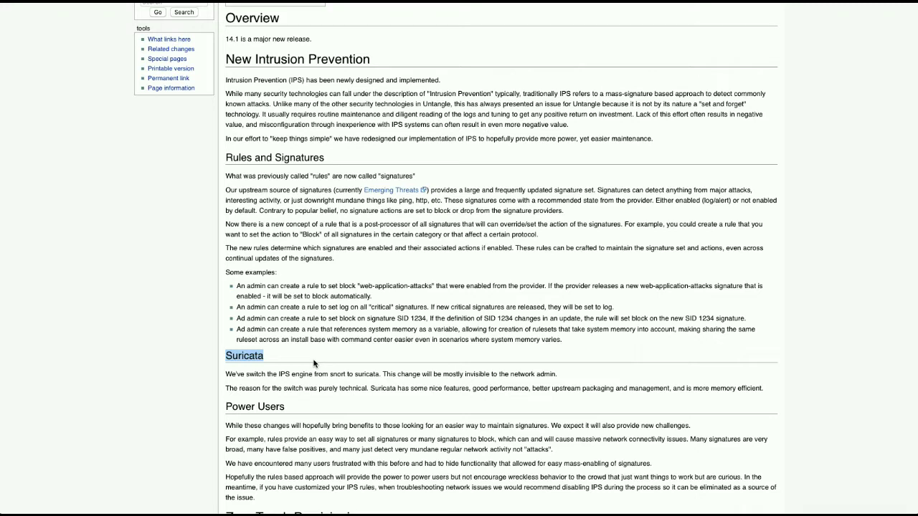
{"action": "left_click_drag", "start_coordinate": [325, 157], "coordinate": [226, 157]}
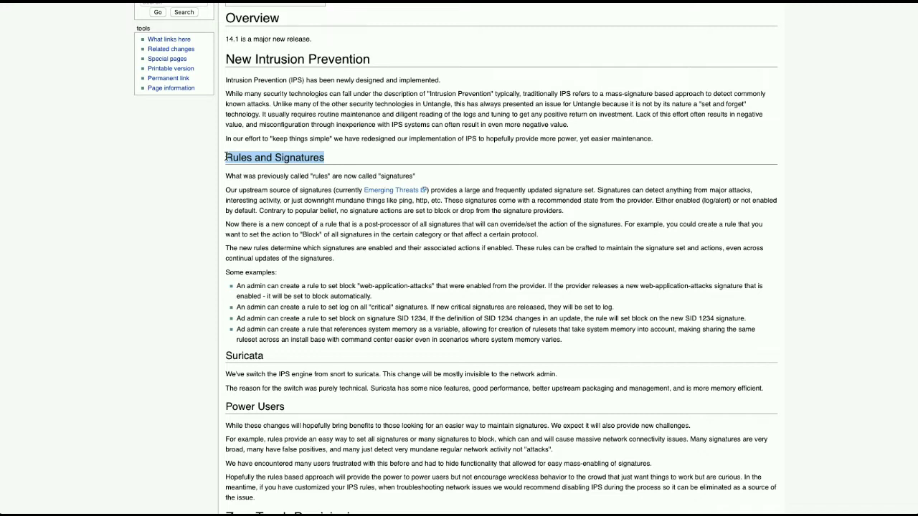
Scroll through Zero Touch Provisioning, Certificate Management and Other, then back to the top.
{"action": "scroll", "coordinate": [292, 385], "scroll_direction": "down", "scroll_amount": 4}
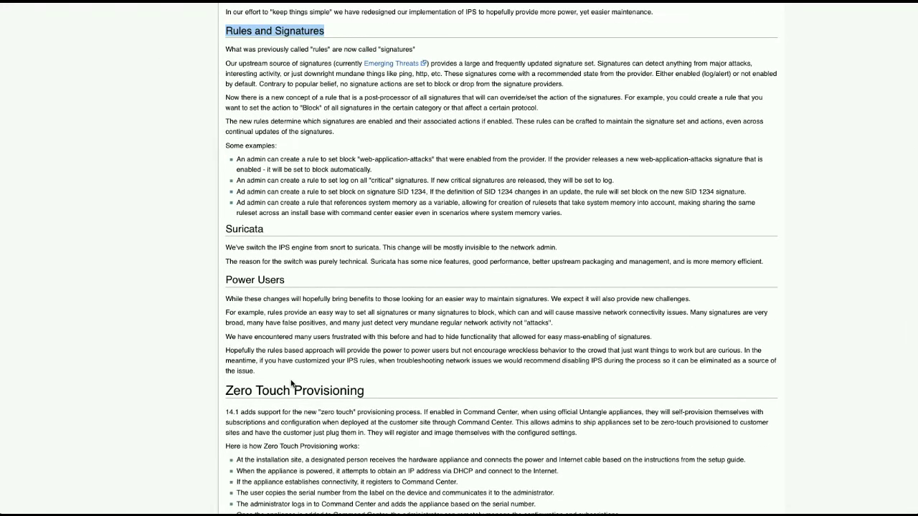
{"action": "scroll", "coordinate": [292, 386], "scroll_direction": "down", "scroll_amount": 5}
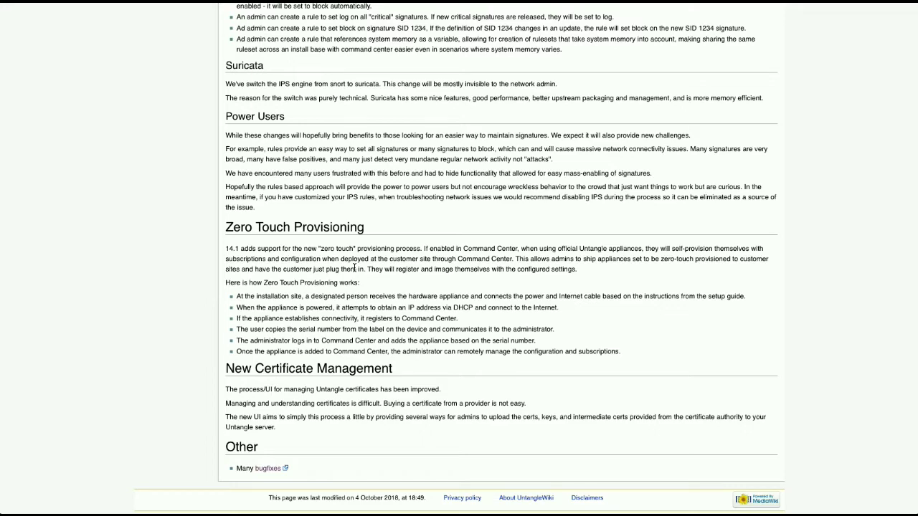
{"action": "scroll", "coordinate": [355, 268], "scroll_direction": "up", "scroll_amount": 3}
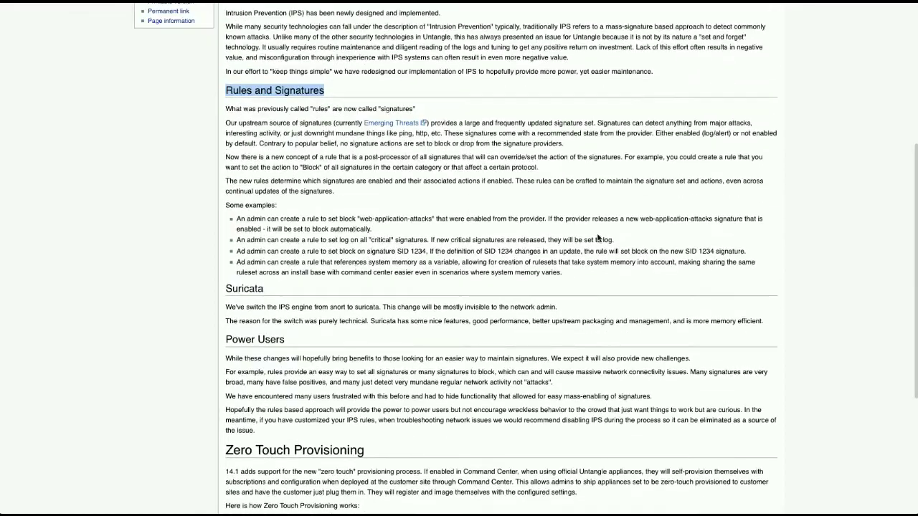
{"action": "scroll", "coordinate": [592, 233], "scroll_direction": "up", "scroll_amount": 2}
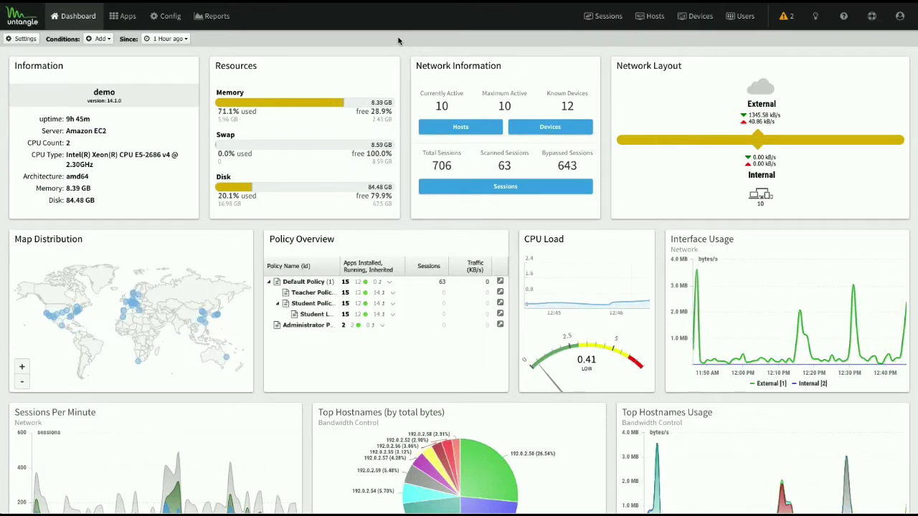
Open the Web Filter app from the Apps list.
{"action": "left_click", "coordinate": [119, 20]}
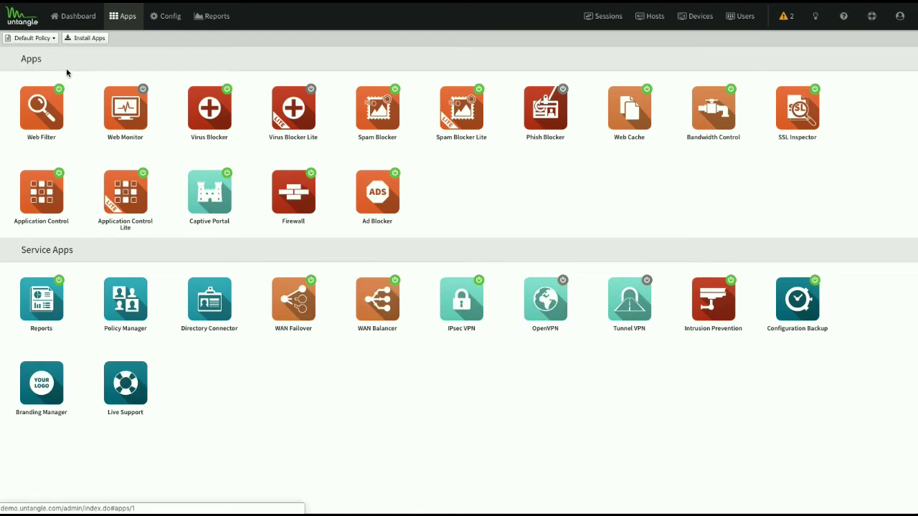
{"action": "left_click", "coordinate": [61, 142]}
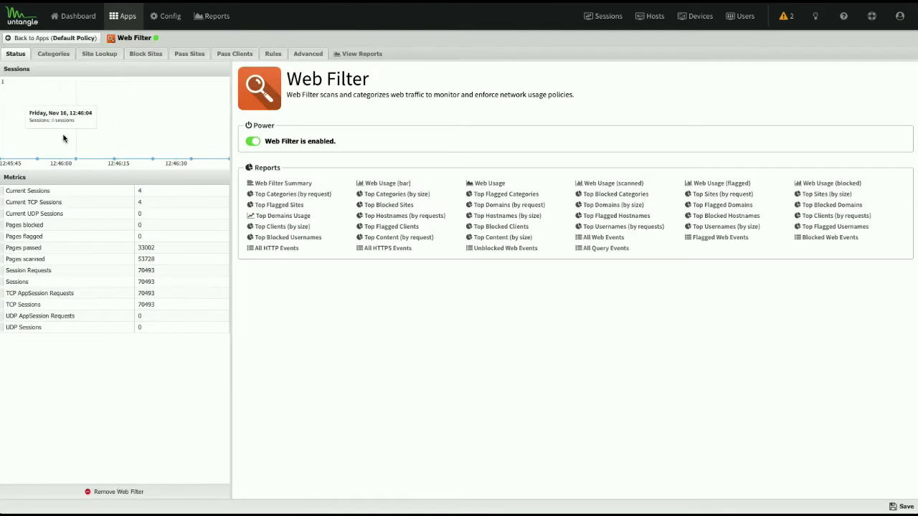
Filter Web Filter categories for 'porn' to confirm Pornography is blocked and flagged, then return to Apps.
{"action": "left_click", "coordinate": [53, 54]}
{"action": "scroll", "coordinate": [98, 273], "scroll_direction": "down", "scroll_amount": 11}
{"action": "scroll", "coordinate": [99, 272], "scroll_direction": "up", "scroll_amount": 10}
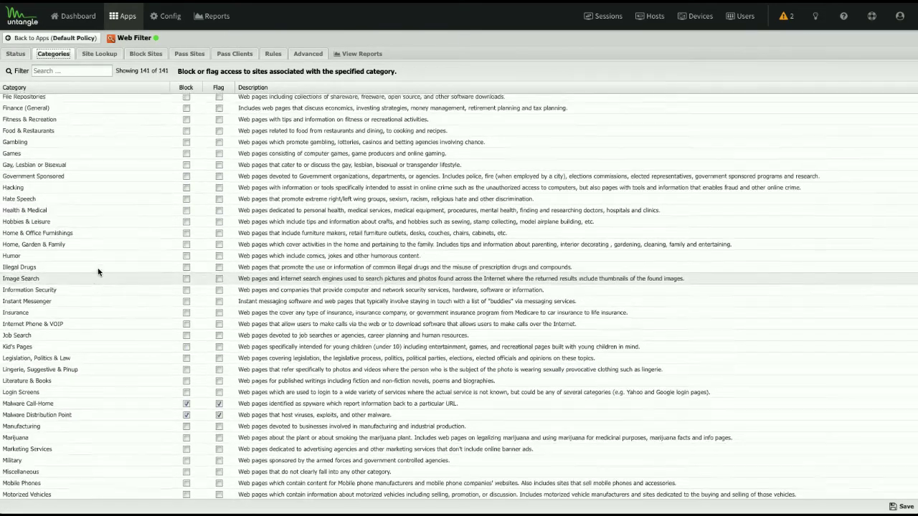
{"action": "left_click", "coordinate": [76, 71]}
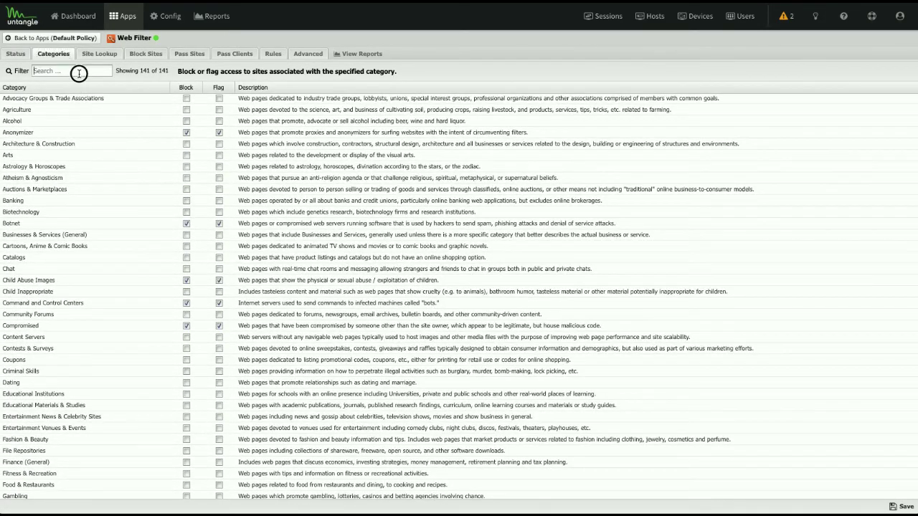
{"action": "type", "text": "porn"}
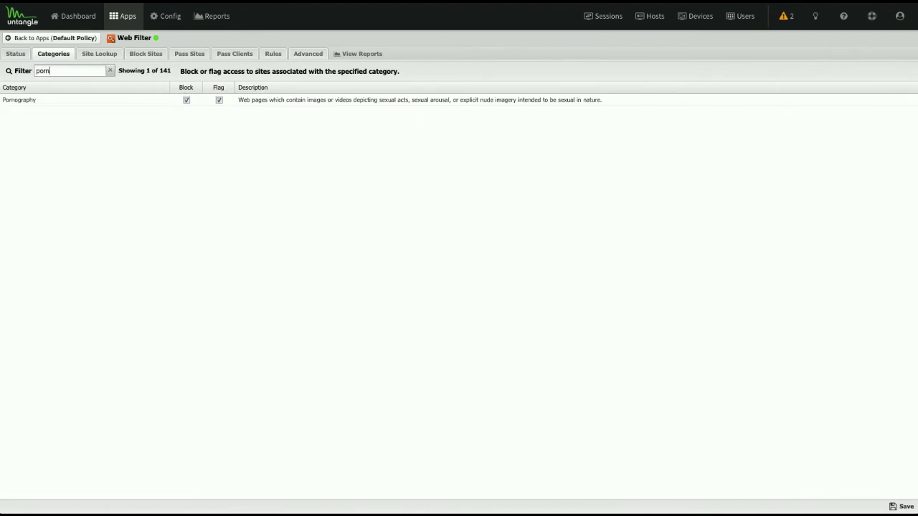
{"action": "left_click", "coordinate": [51, 38]}
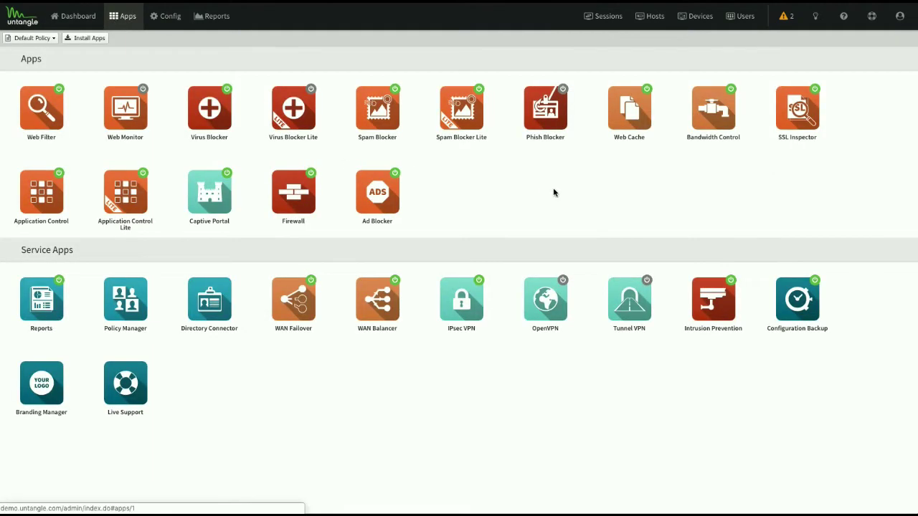
Open Application Control, review its known and flagged application counts, and show the Applications list.
{"action": "left_click", "coordinate": [63, 185]}
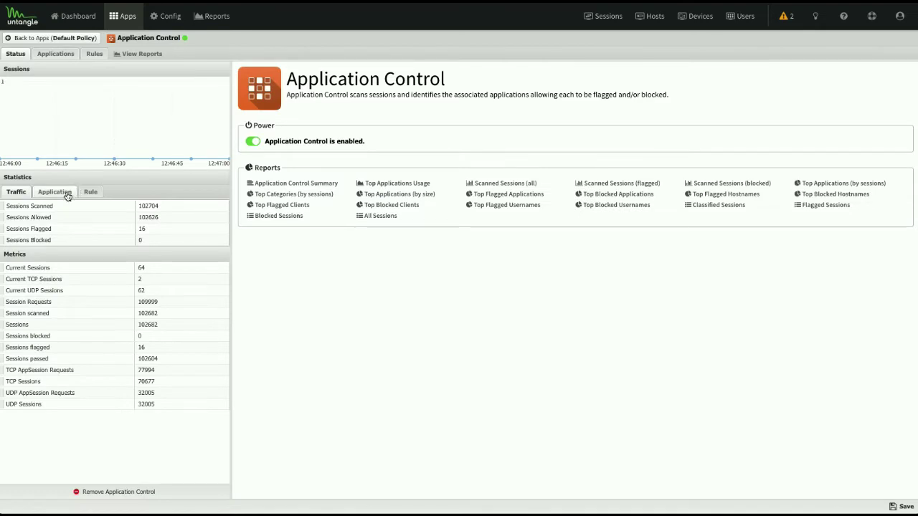
{"action": "left_click", "coordinate": [68, 196]}
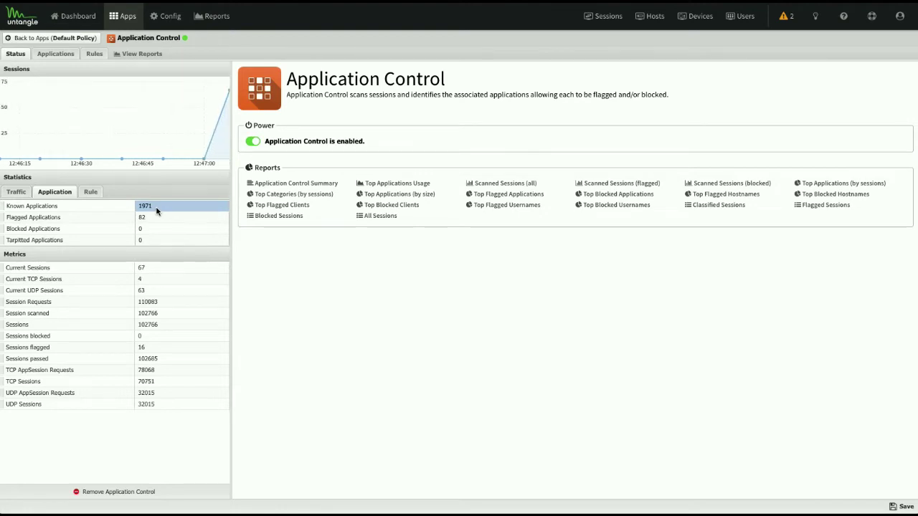
{"action": "left_click", "coordinate": [54, 55]}
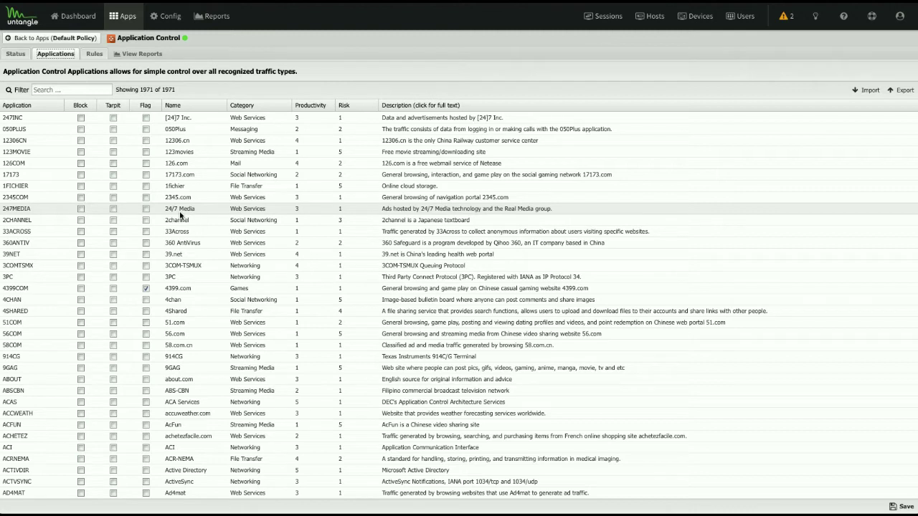
Filter applications for 'faceb', then 'proxy' (18 flagged), and go to Config.
{"action": "left_click", "coordinate": [76, 90]}
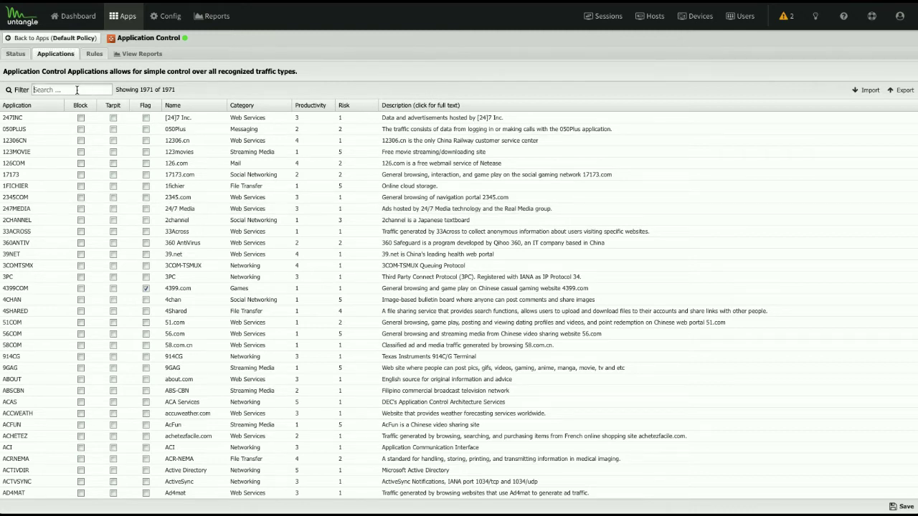
{"action": "type", "text": "faceb"}
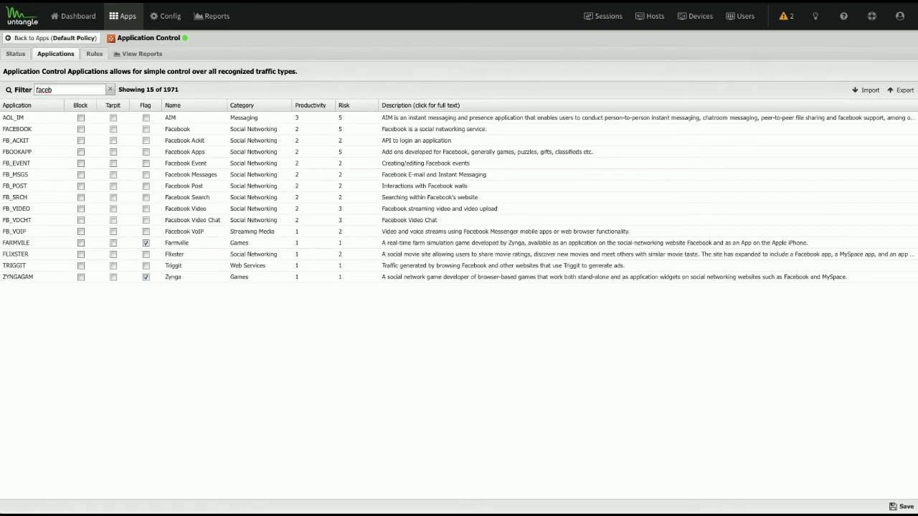
{"action": "key", "text": "ctrl+a"}
{"action": "type", "text": "proxy"}
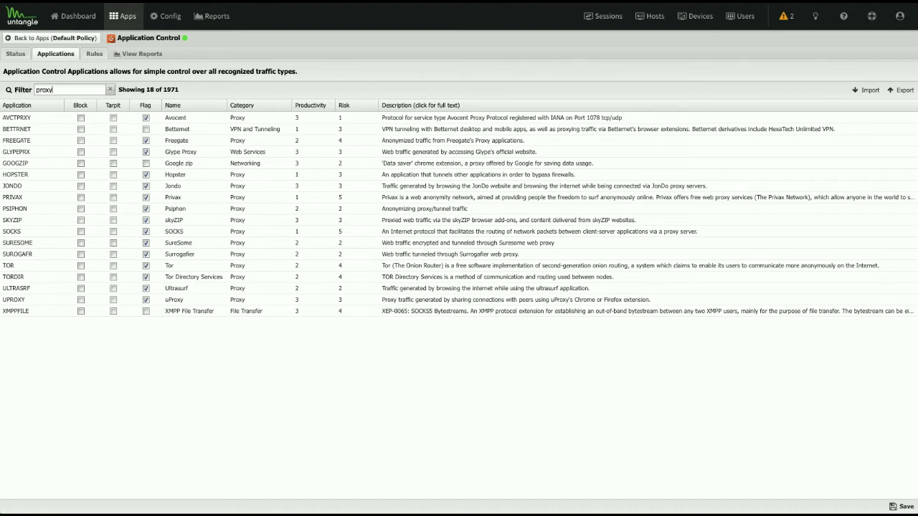
{"action": "left_click", "coordinate": [167, 16]}
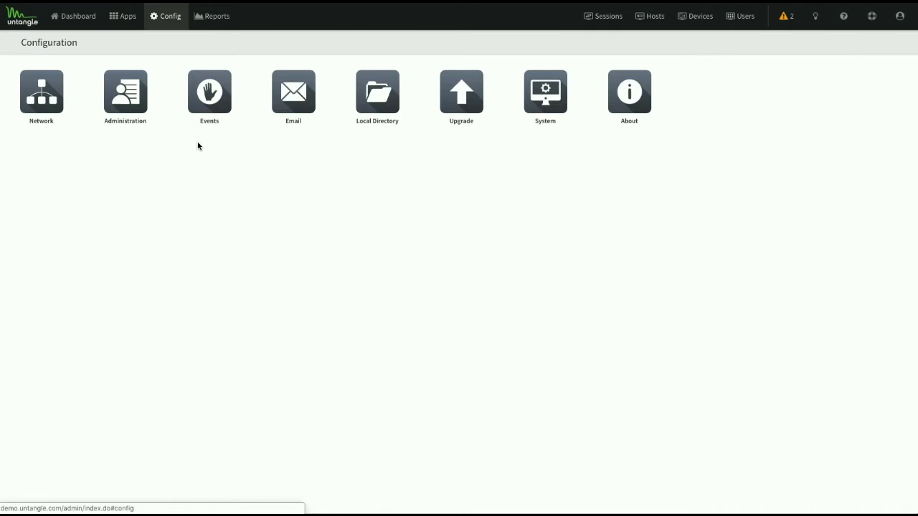
View Administration's certificate settings and cancel the Generate Server Certificate dialog.
{"action": "left_click", "coordinate": [120, 101]}
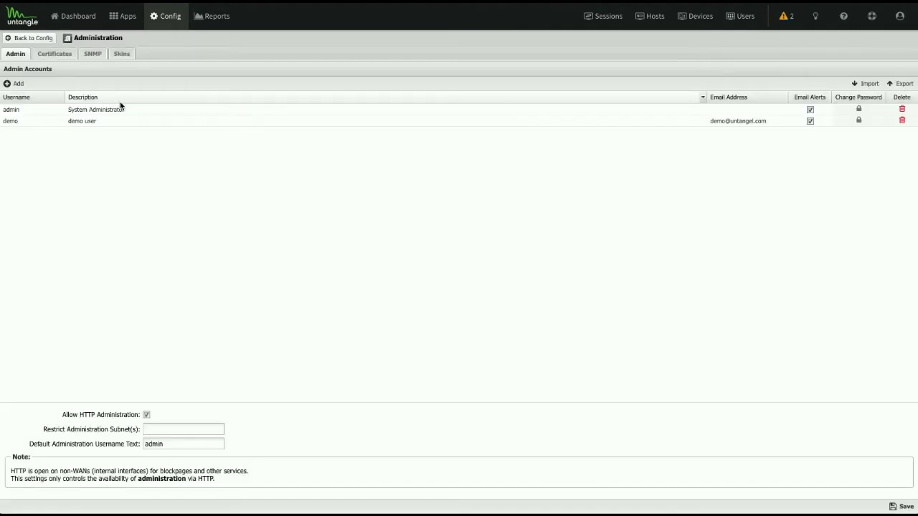
{"action": "left_click", "coordinate": [55, 54]}
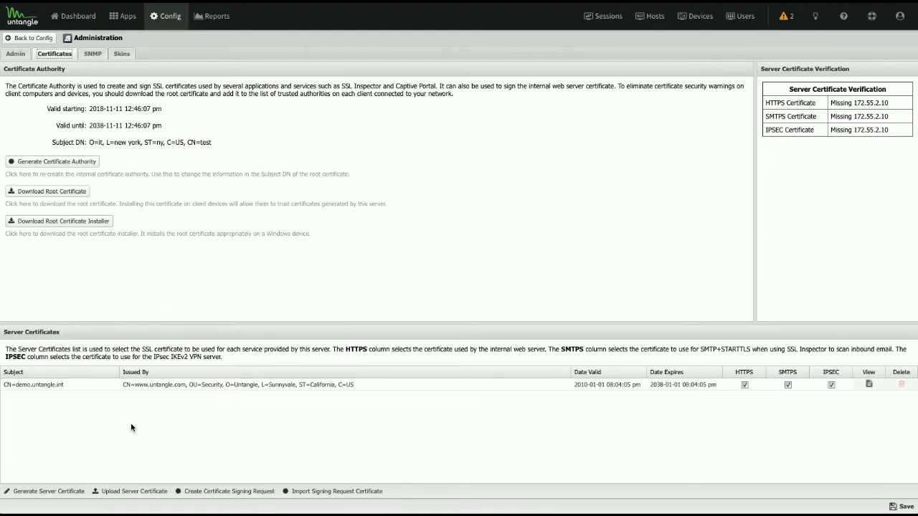
{"action": "left_click", "coordinate": [82, 493]}
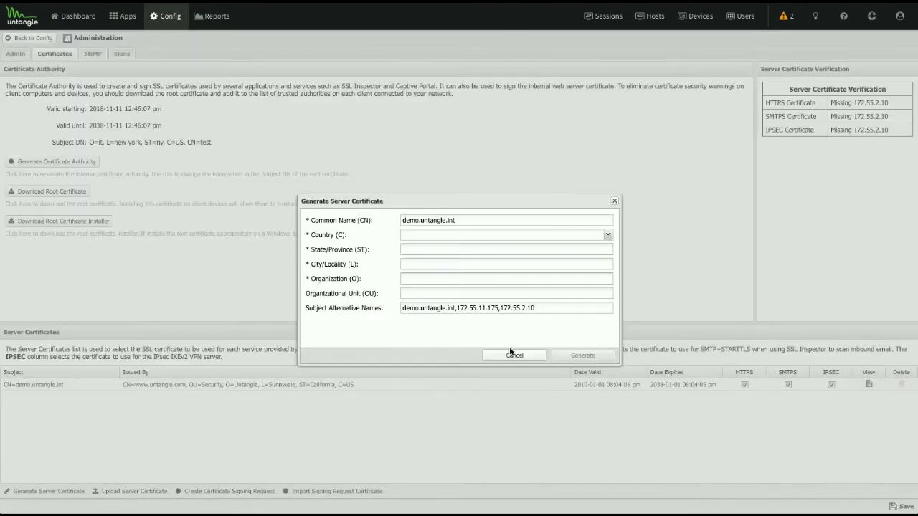
{"action": "left_click", "coordinate": [515, 356]}
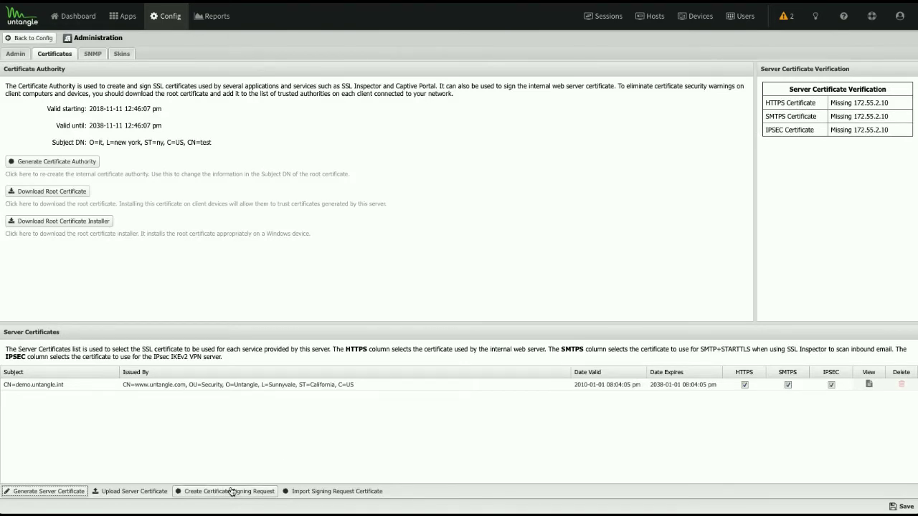
Open and close the Upload Server Certificate form without uploading, then return to Apps.
{"action": "left_click", "coordinate": [134, 492]}
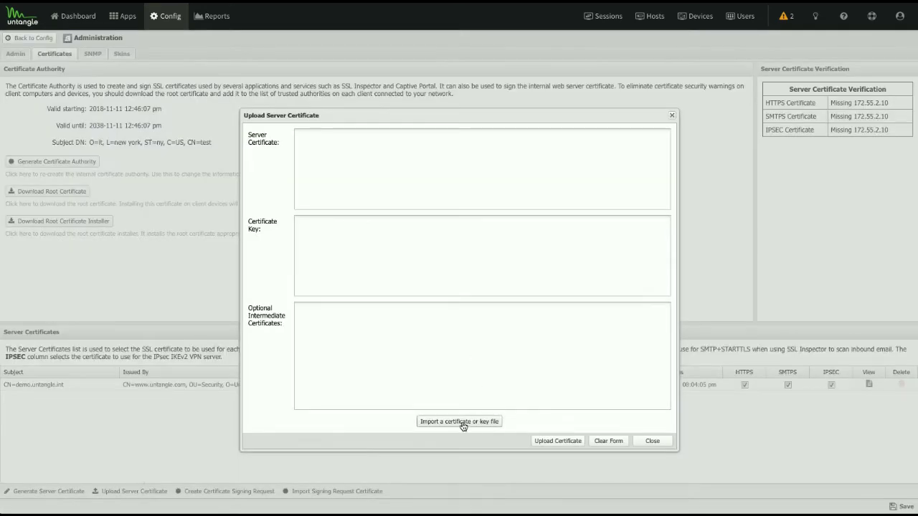
{"action": "left_click", "coordinate": [653, 441]}
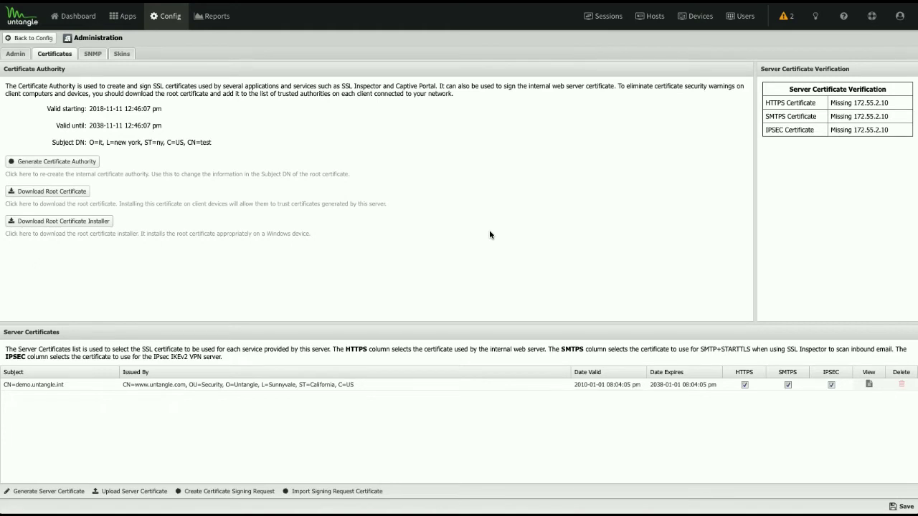
{"action": "left_click", "coordinate": [123, 16]}
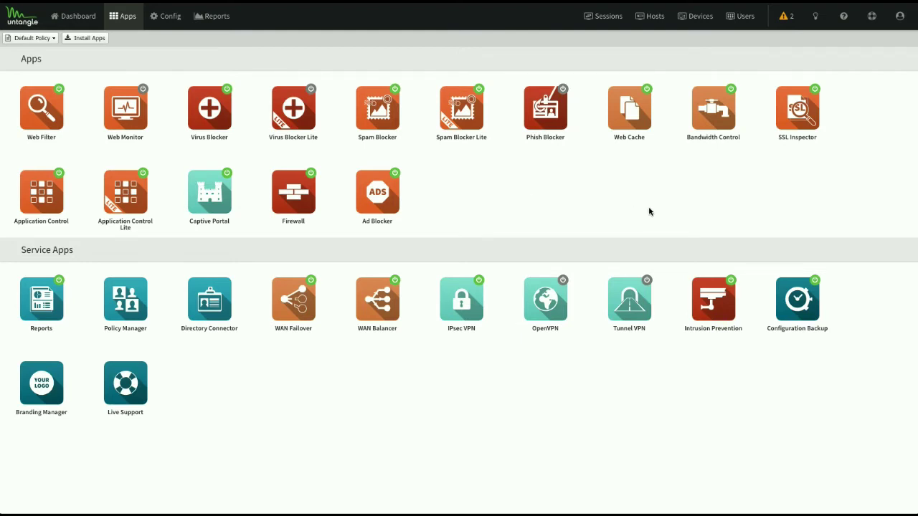
Open Intrusion Prevention and highlight 26624 available, 18911 logged, 7713 disabled signatures and last update.
{"action": "left_click", "coordinate": [712, 310]}
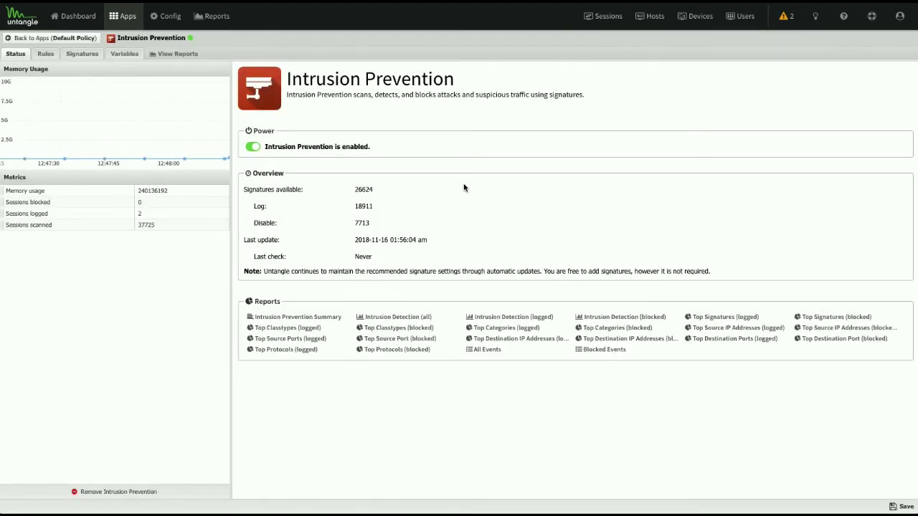
{"action": "double_click", "coordinate": [361, 189]}
{"action": "double_click", "coordinate": [363, 206]}
{"action": "double_click", "coordinate": [363, 223]}
{"action": "triple_click", "coordinate": [389, 240]}
{"action": "left_click", "coordinate": [459, 272]}
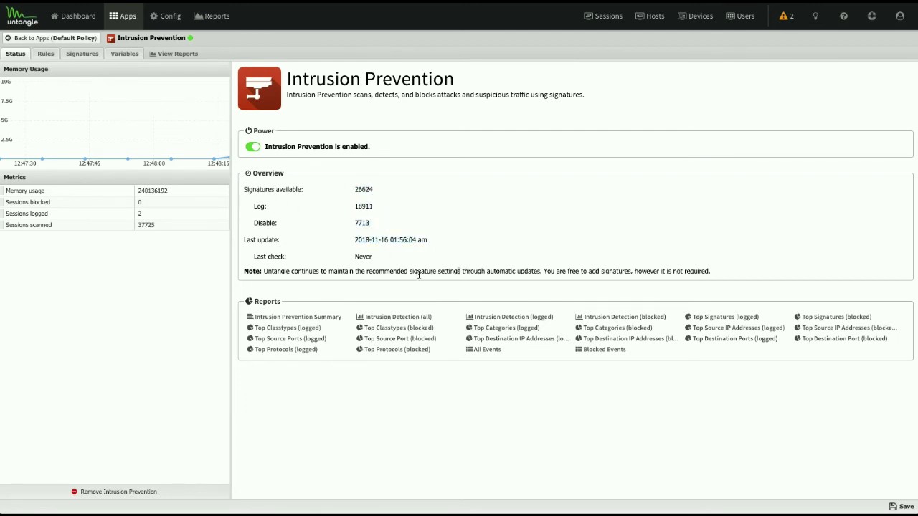
Highlight the automatic signature update note and memory usage metric, then view the Rules list.
{"action": "left_click_drag", "start_coordinate": [328, 272], "coordinate": [517, 273]}
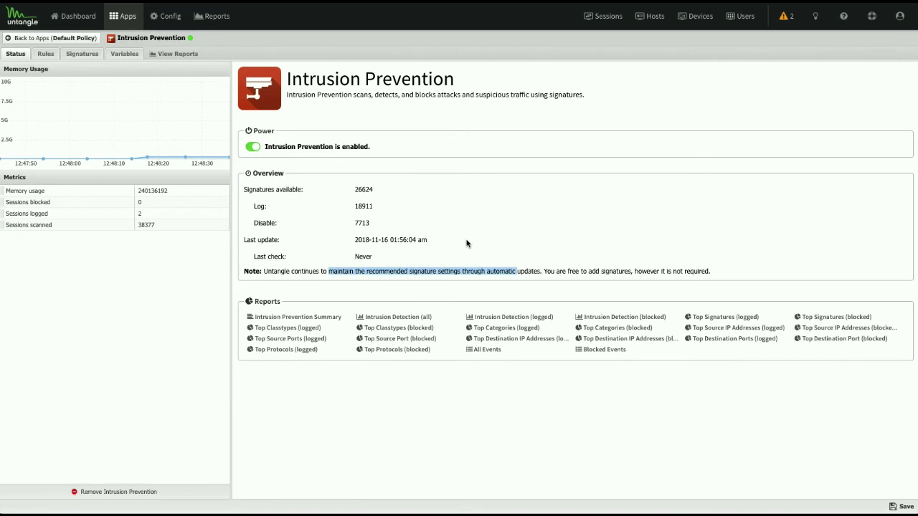
{"action": "left_click", "coordinate": [139, 192]}
{"action": "left_click", "coordinate": [46, 53]}
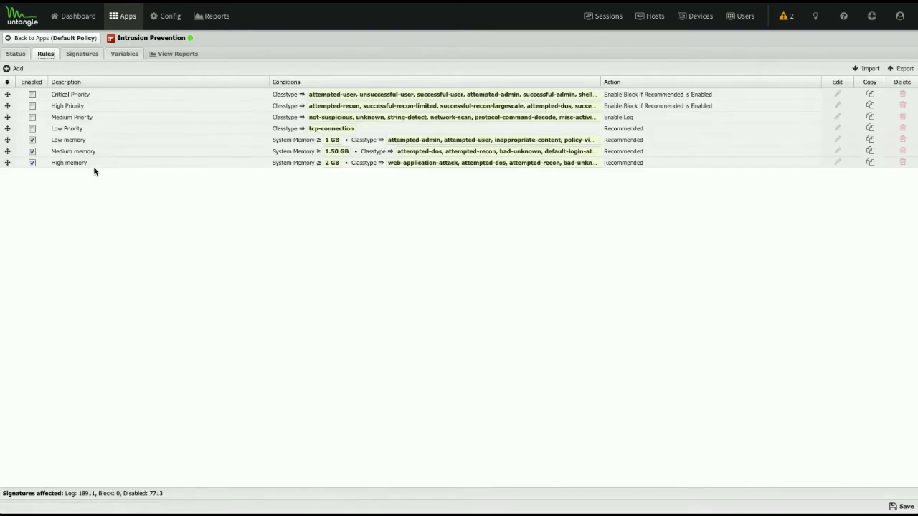
Note the Low memory rule, then search signatures for 'ddos', matching 167 of 26624.
{"action": "left_click_drag", "start_coordinate": [74, 162], "coordinate": [74, 140]}
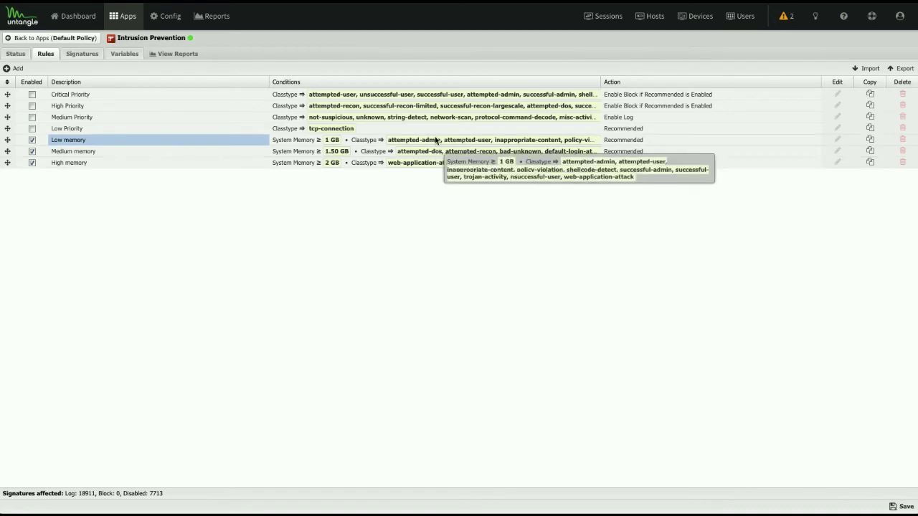
{"action": "left_click", "coordinate": [82, 54]}
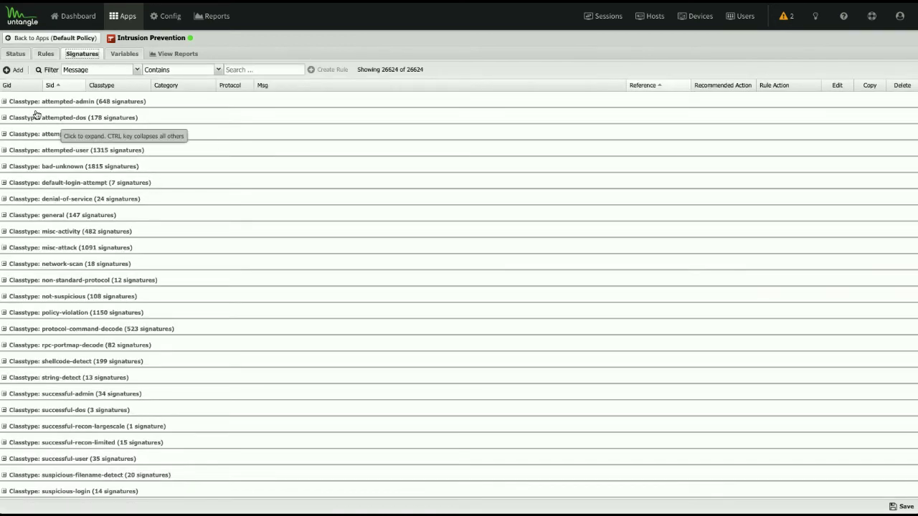
{"action": "left_click", "coordinate": [257, 70]}
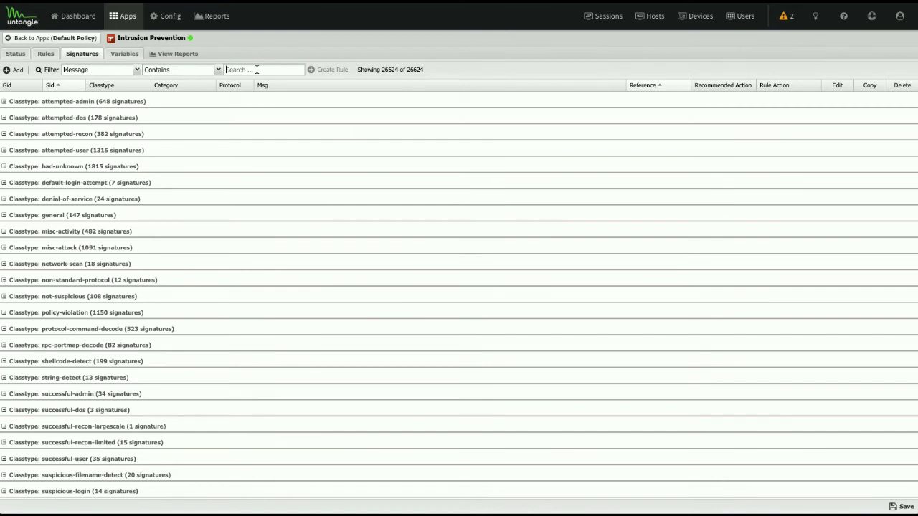
{"action": "type", "text": "ddos"}
{"action": "left_click", "coordinate": [432, 69]}
{"action": "double_click", "coordinate": [431, 70]}
Expand the bad-unknown, successful-admin and trojan-activity groups, check Variables, and open reports.
{"action": "left_click", "coordinate": [225, 117]}
{"action": "left_click", "coordinate": [302, 162]}
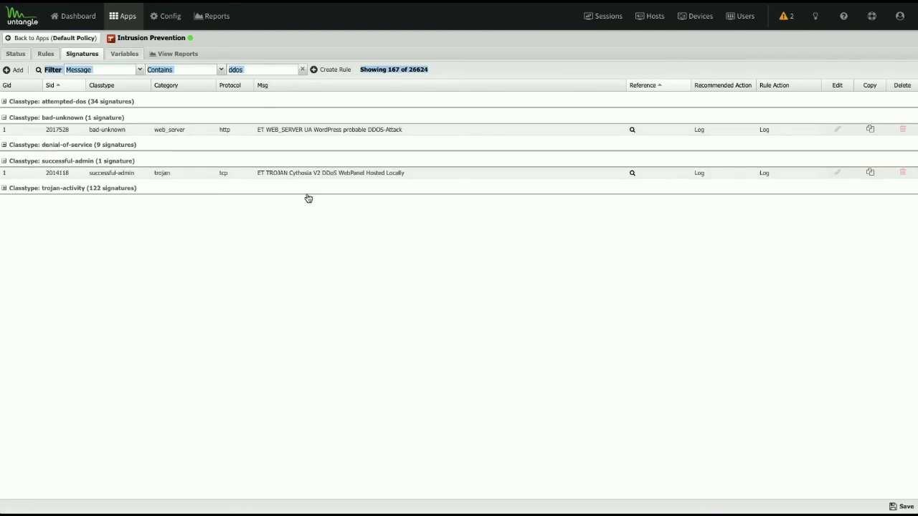
{"action": "left_click", "coordinate": [510, 188]}
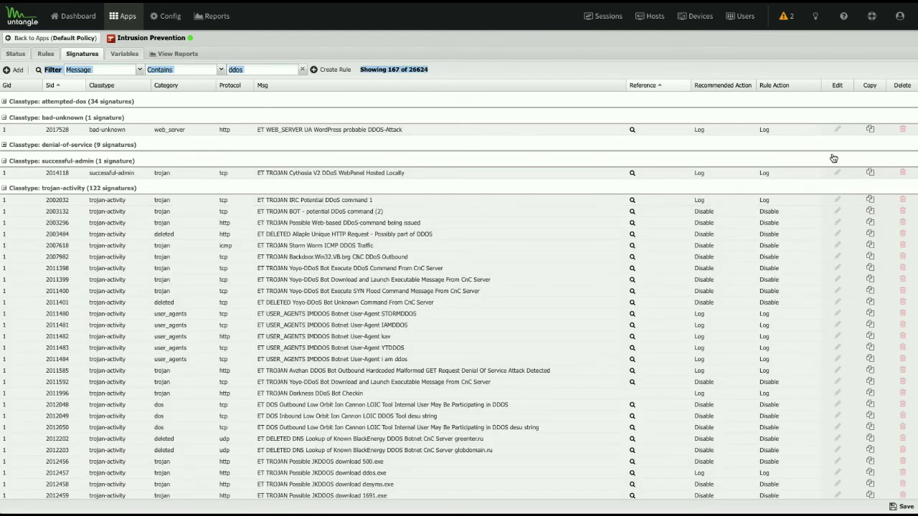
{"action": "left_click", "coordinate": [126, 54]}
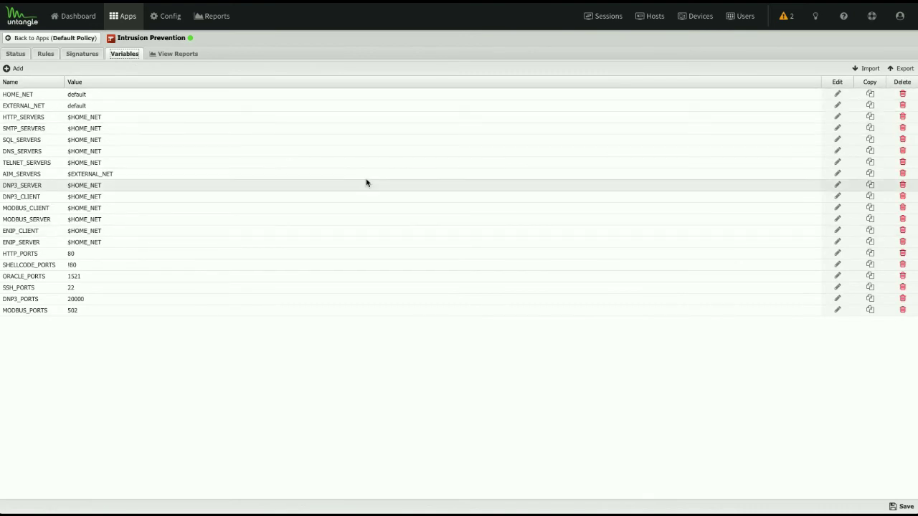
{"action": "left_click", "coordinate": [165, 55]}
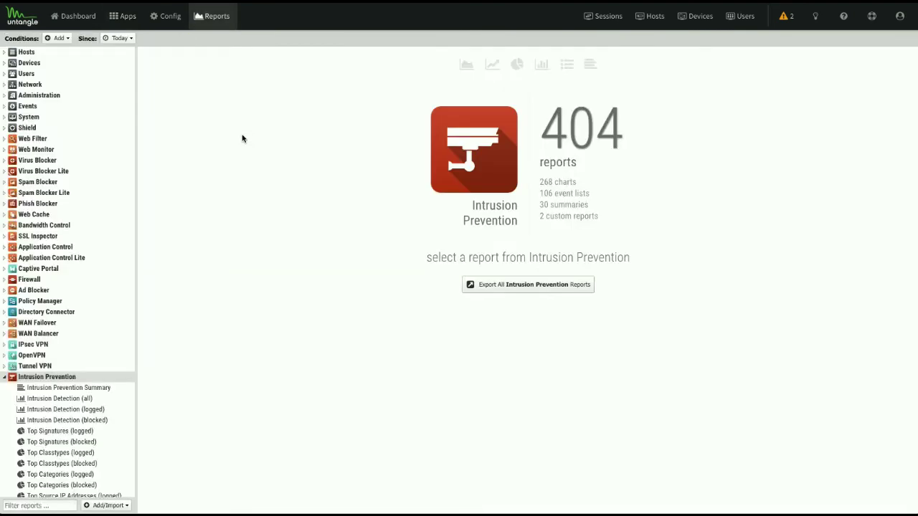
Show the Top Signatures (logged) pie chart under Intrusion Prevention reports.
{"action": "scroll", "coordinate": [64, 343], "scroll_direction": "down", "scroll_amount": 4}
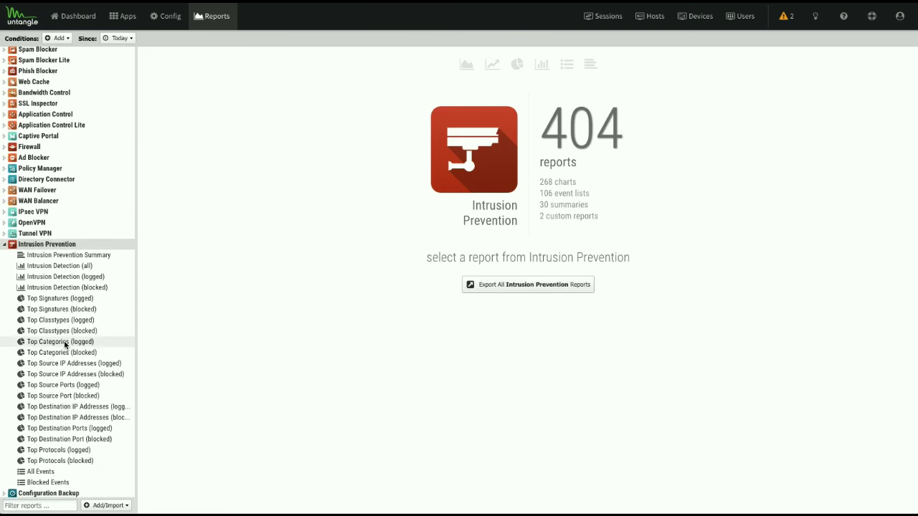
{"action": "left_click", "coordinate": [62, 302]}
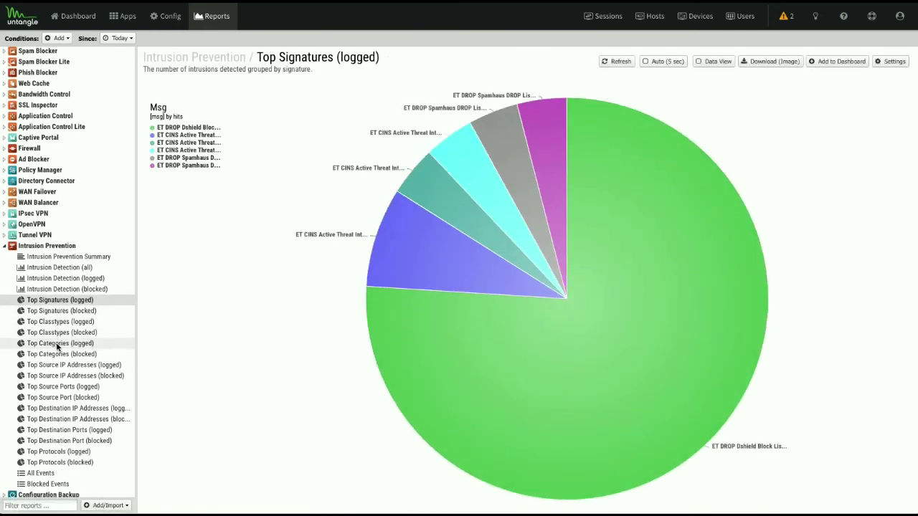